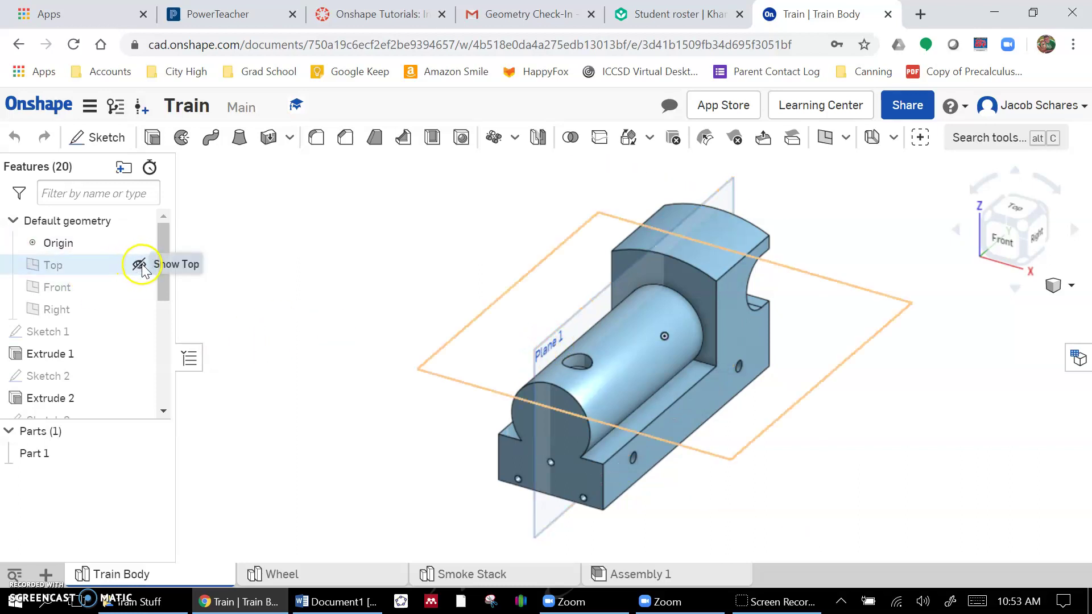
click(140, 266)
click(140, 265)
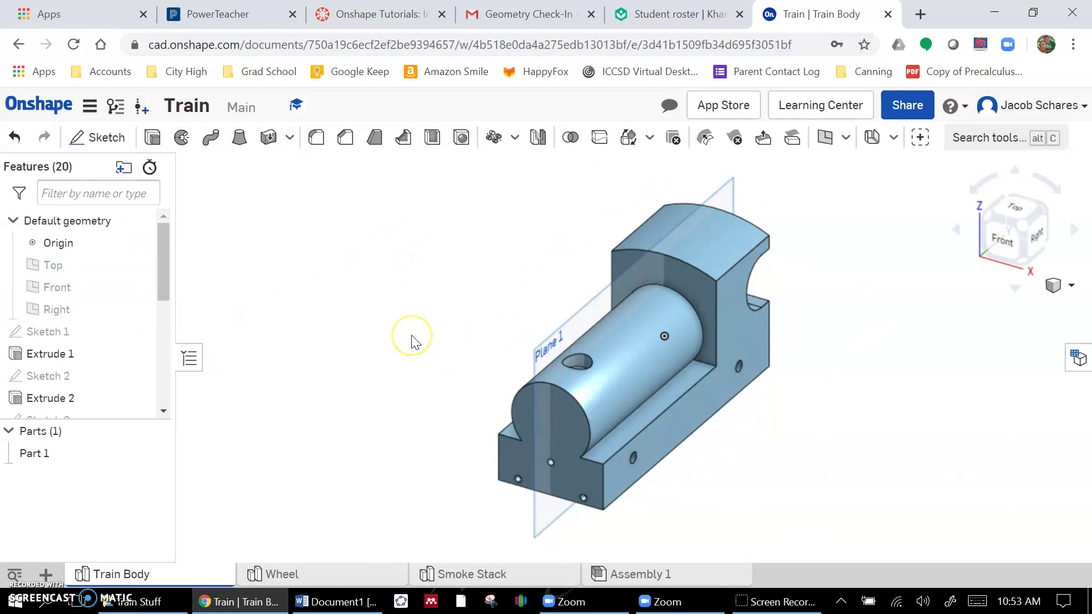
Step: Mirror the Hole 1 feature across Plane 1 with a feature mirror so the train body gets matching axle holes
click(538, 138)
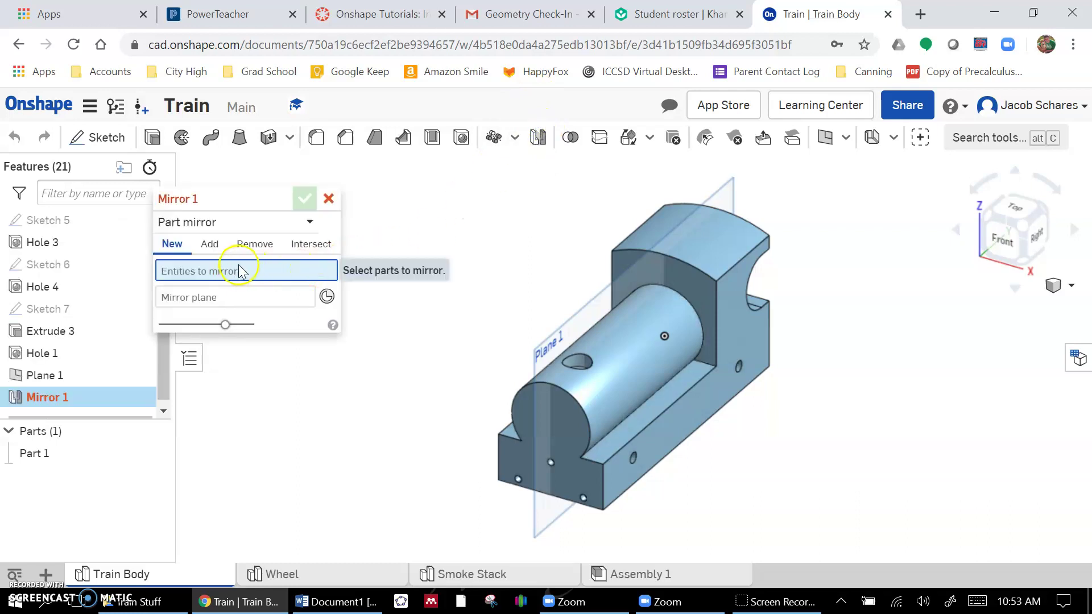
click(196, 225)
click(194, 273)
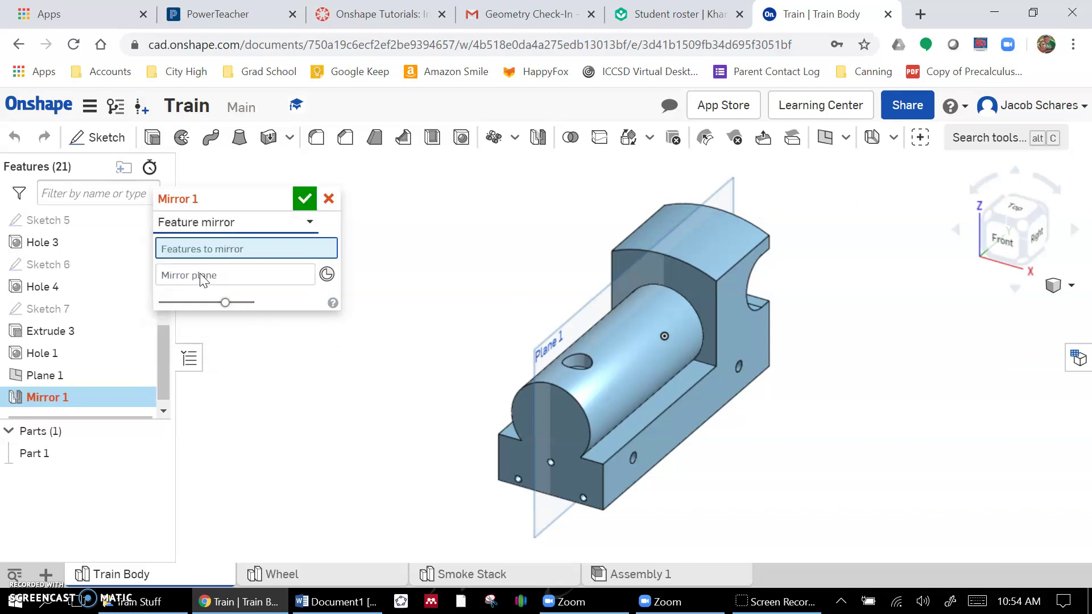
click(221, 260)
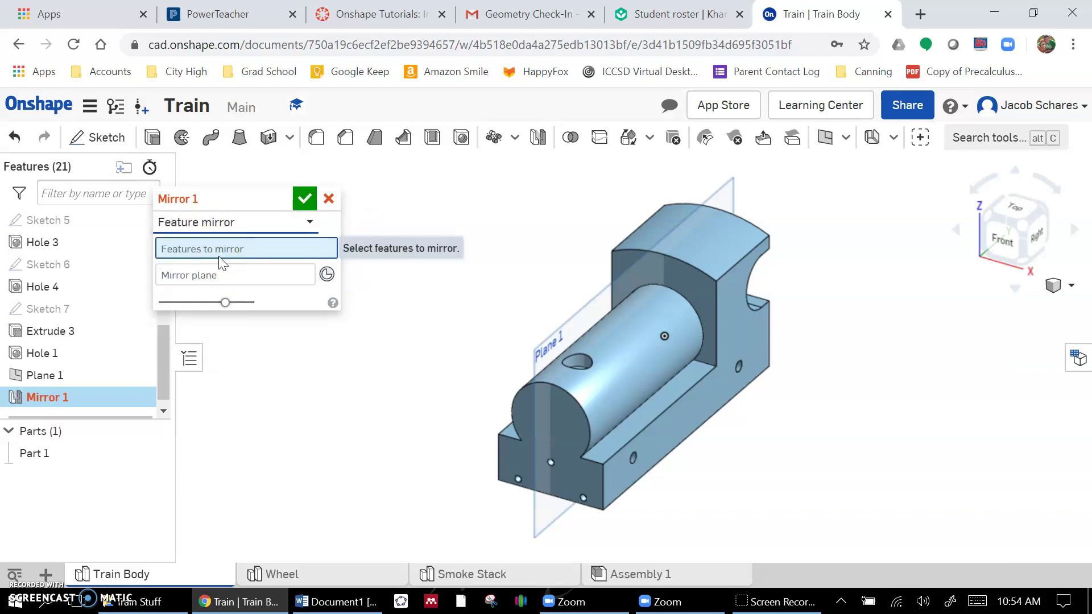
click(217, 227)
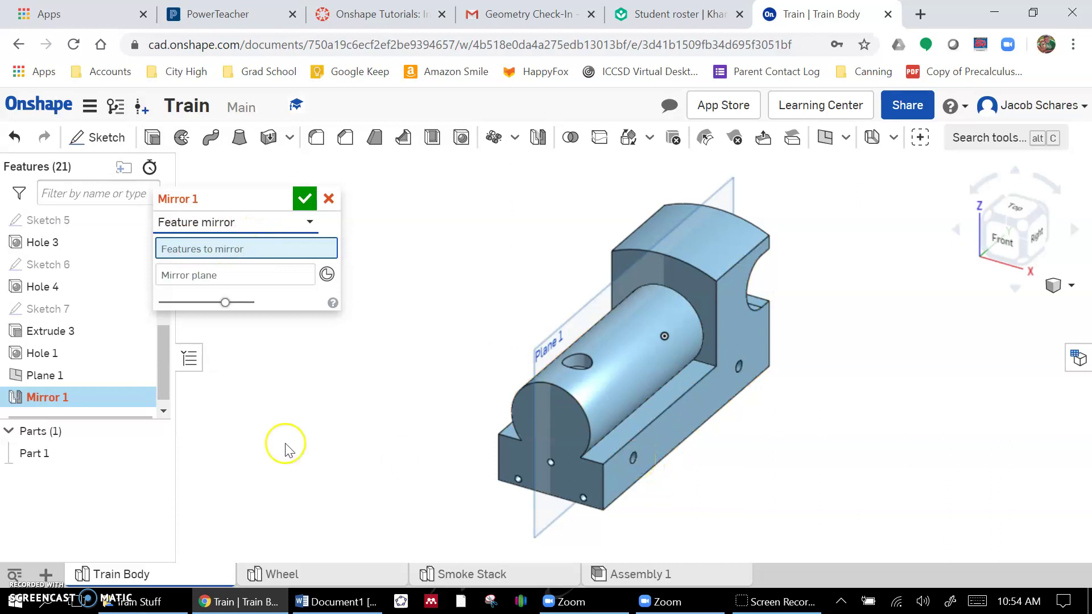
click(31, 352)
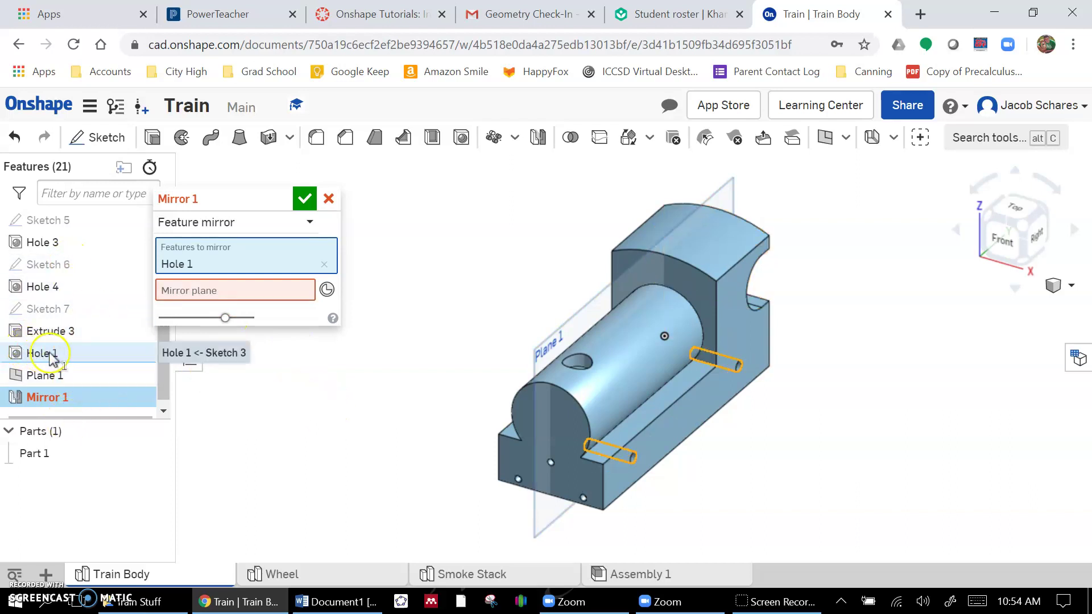
click(244, 293)
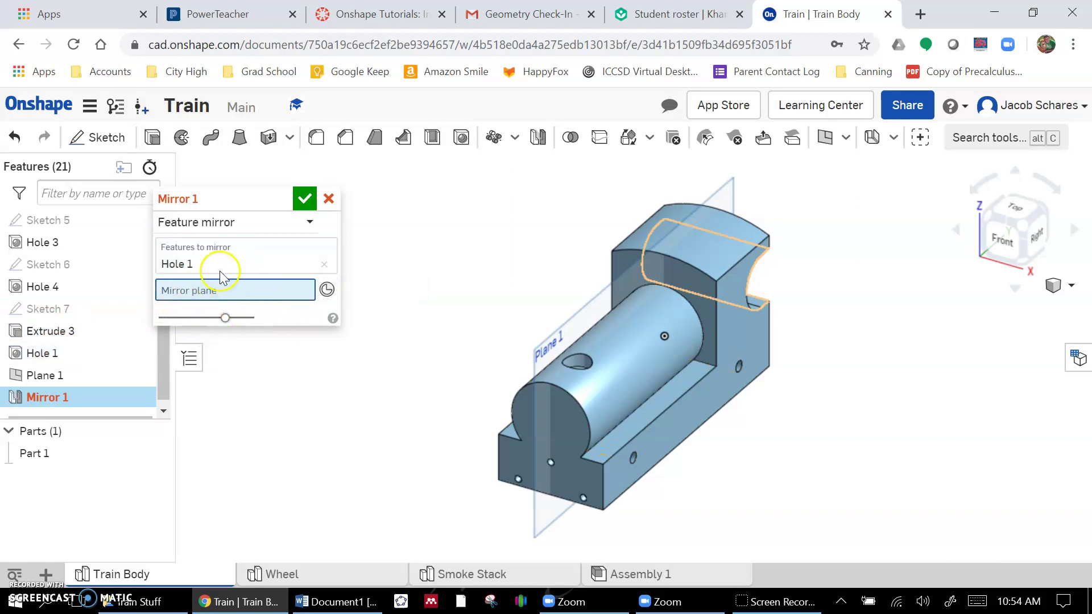
click(539, 342)
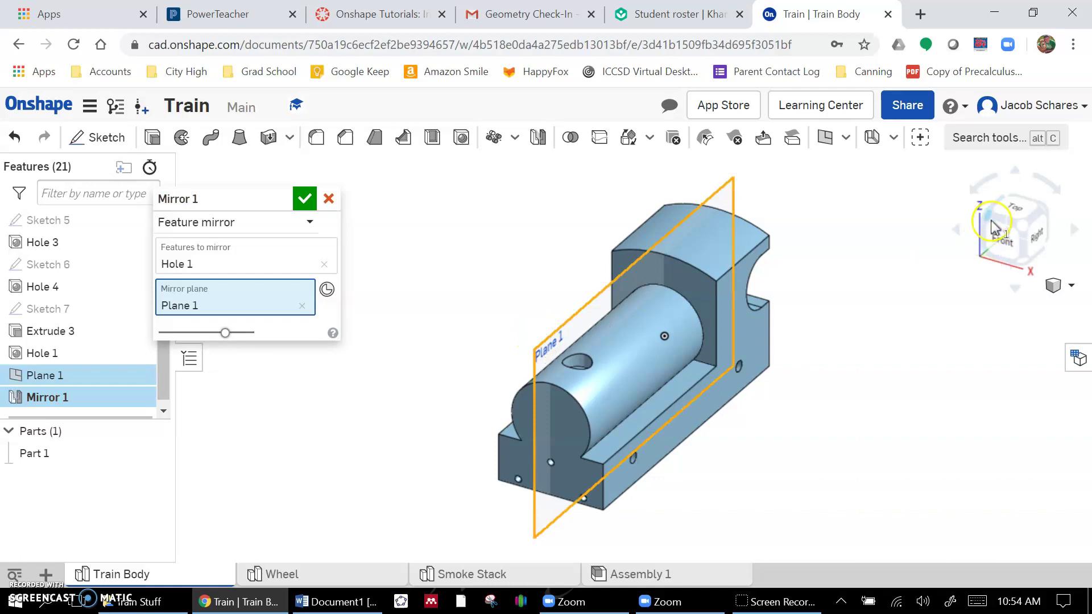
click(993, 226)
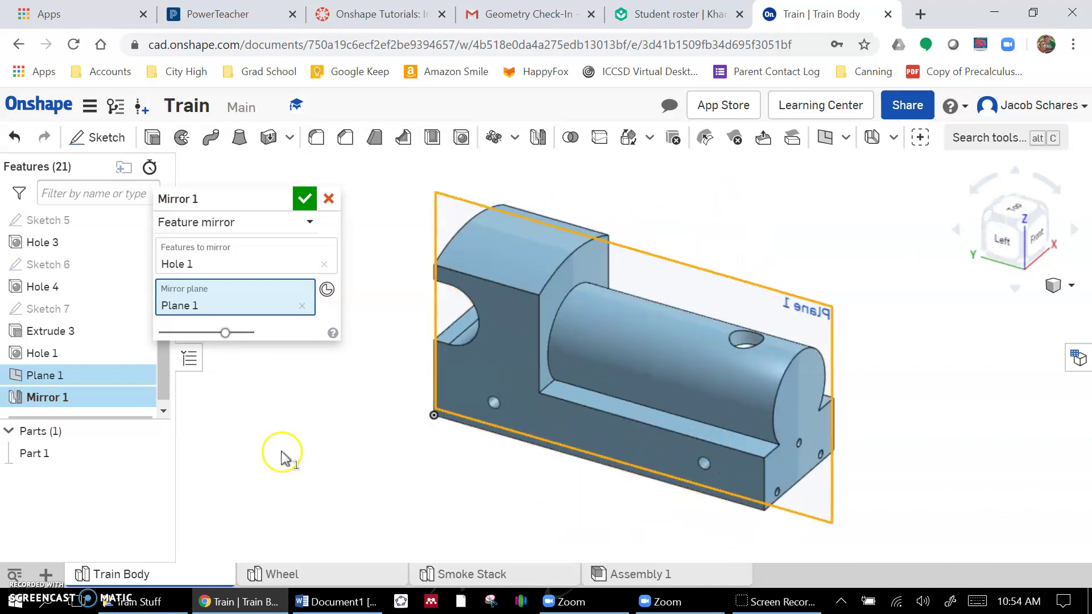
click(303, 199)
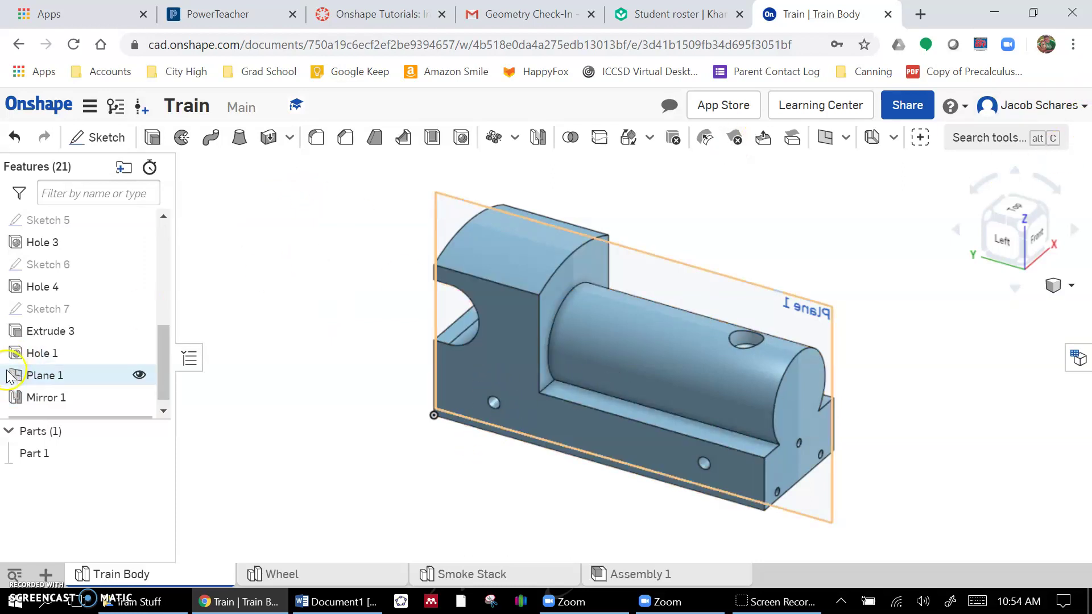
Step: Hide Plane 1 in the train body and open the Wheel part studio
click(139, 376)
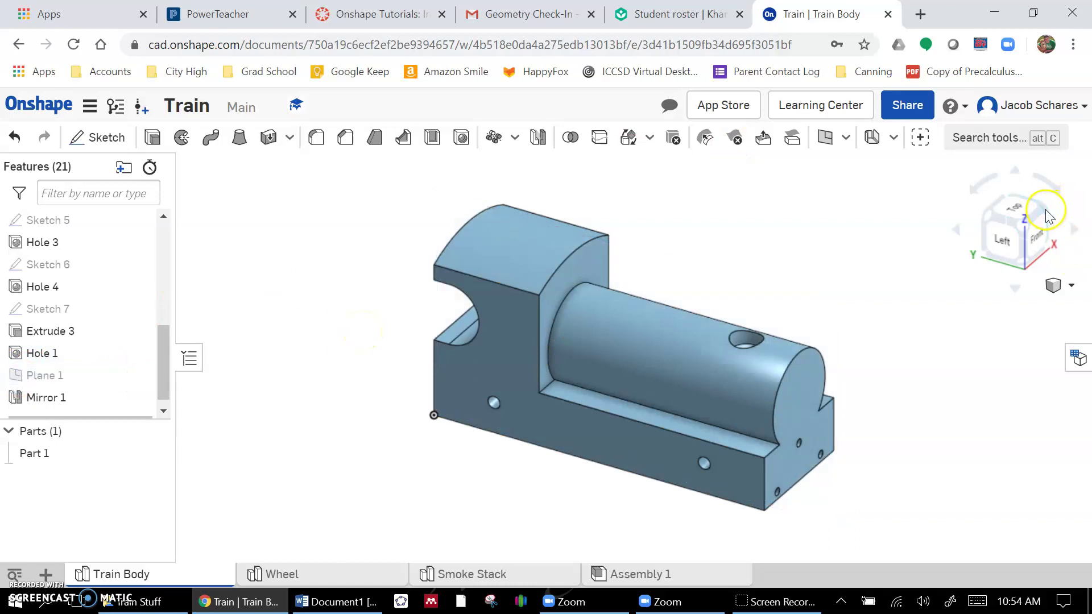
click(1072, 222)
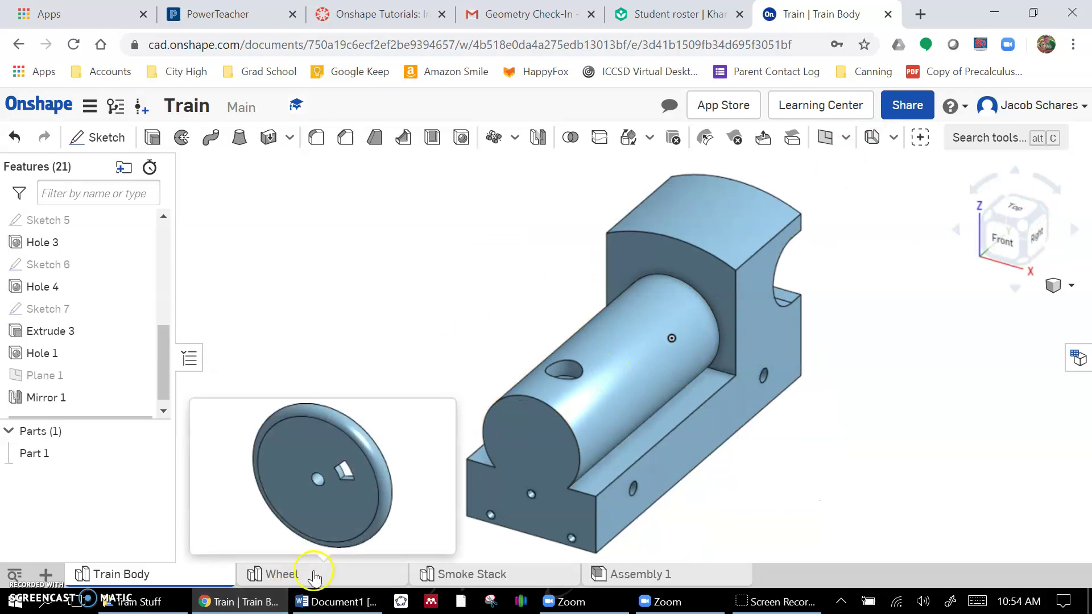
click(314, 576)
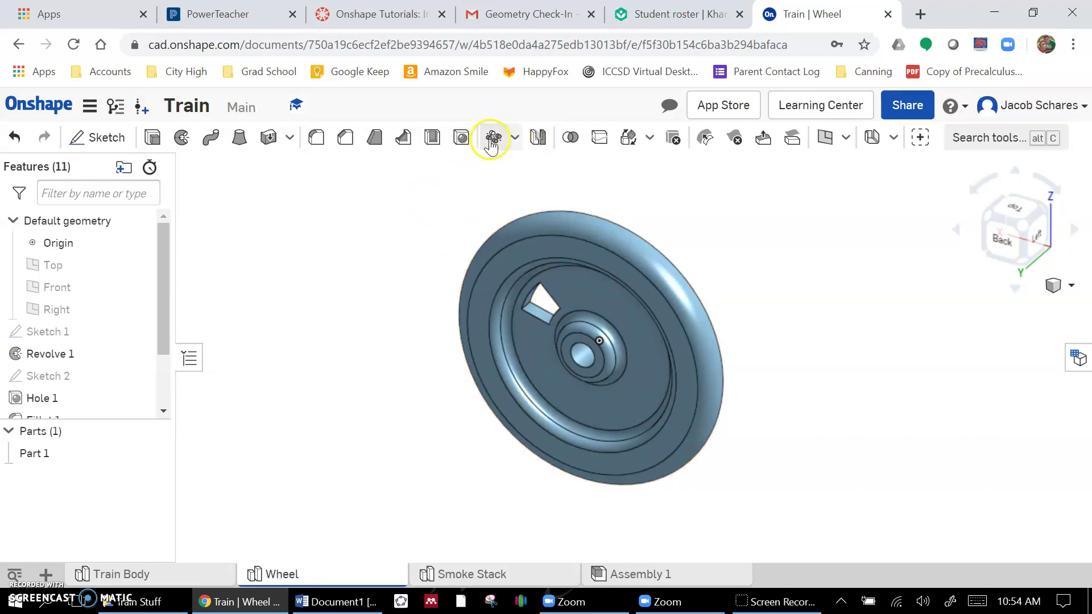
click(510, 138)
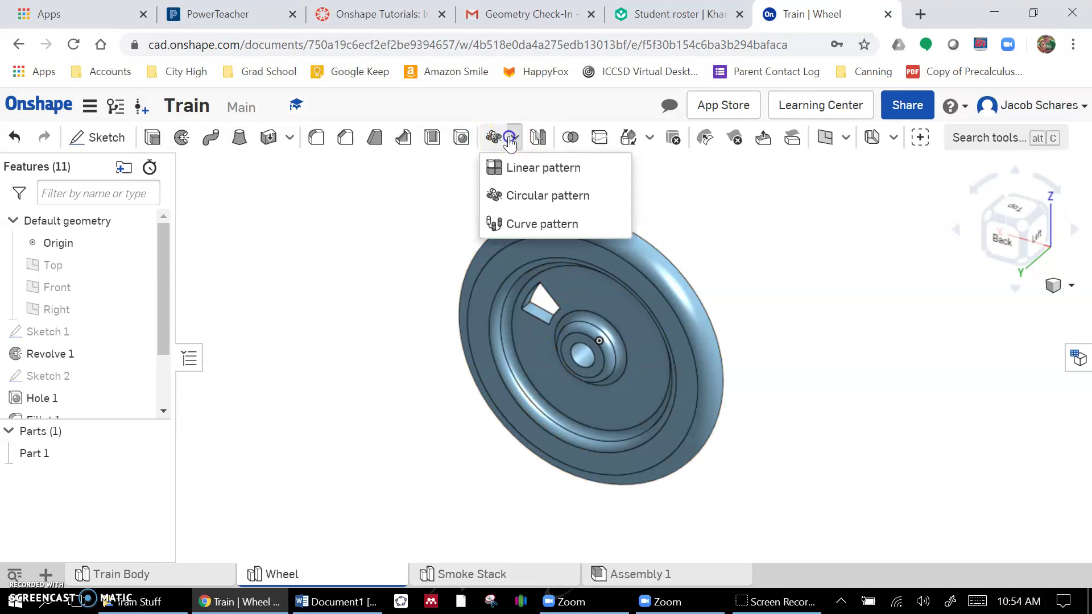
click(512, 167)
click(326, 199)
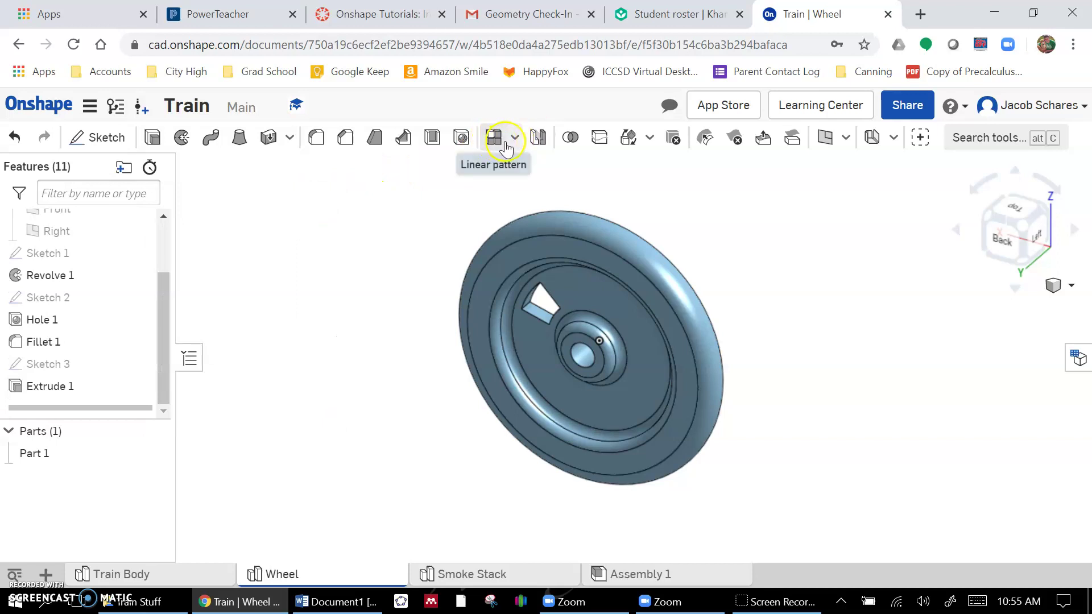
Step: Start a circular pattern on the wheel, set it to Feature pattern, and choose Extrude 1 as the feature to pattern
click(515, 137)
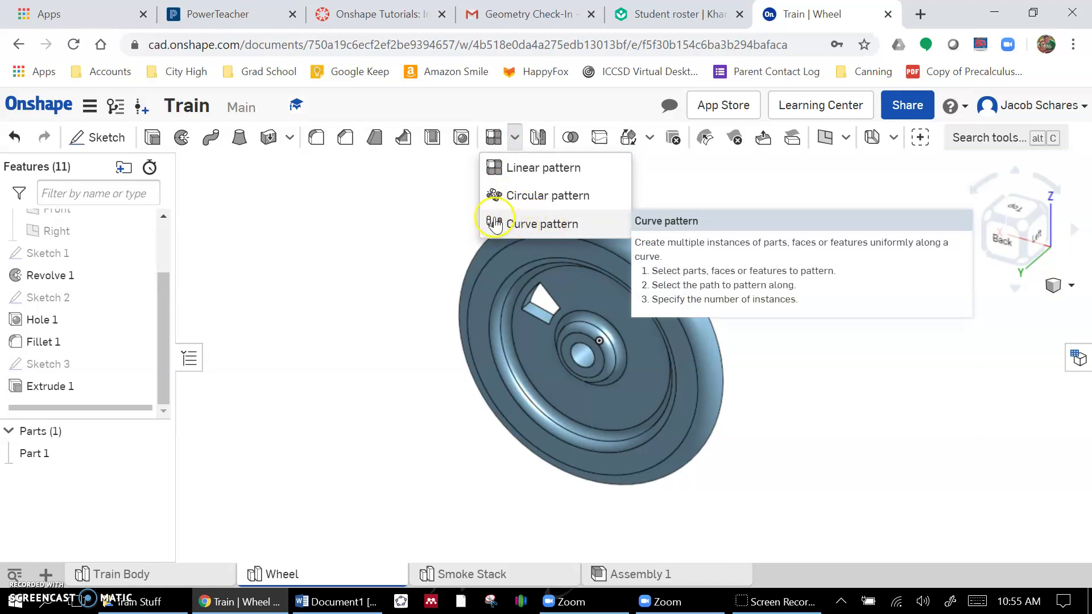
click(550, 195)
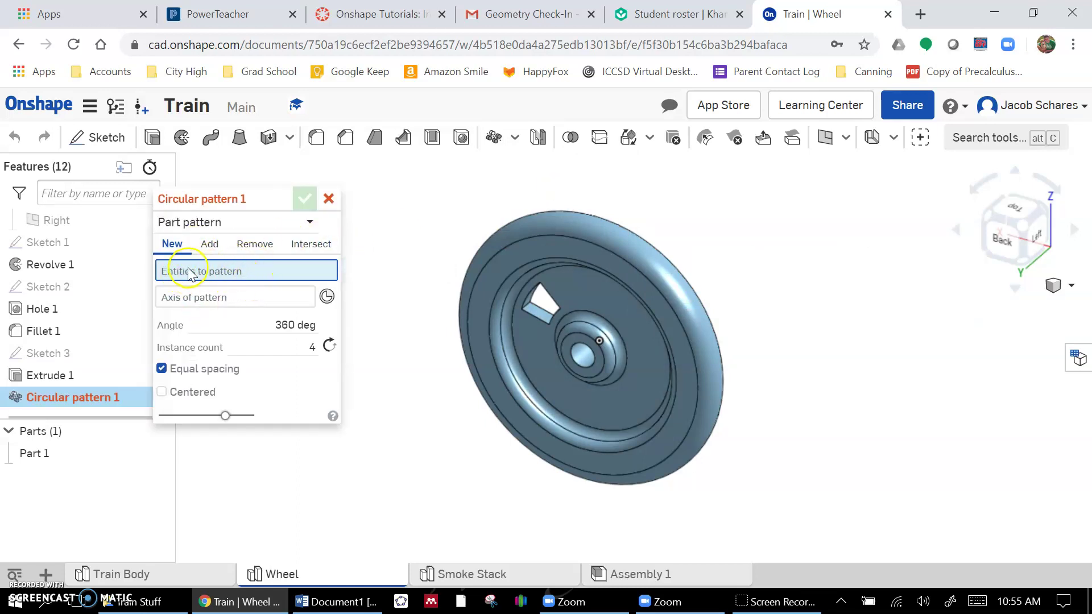
click(232, 222)
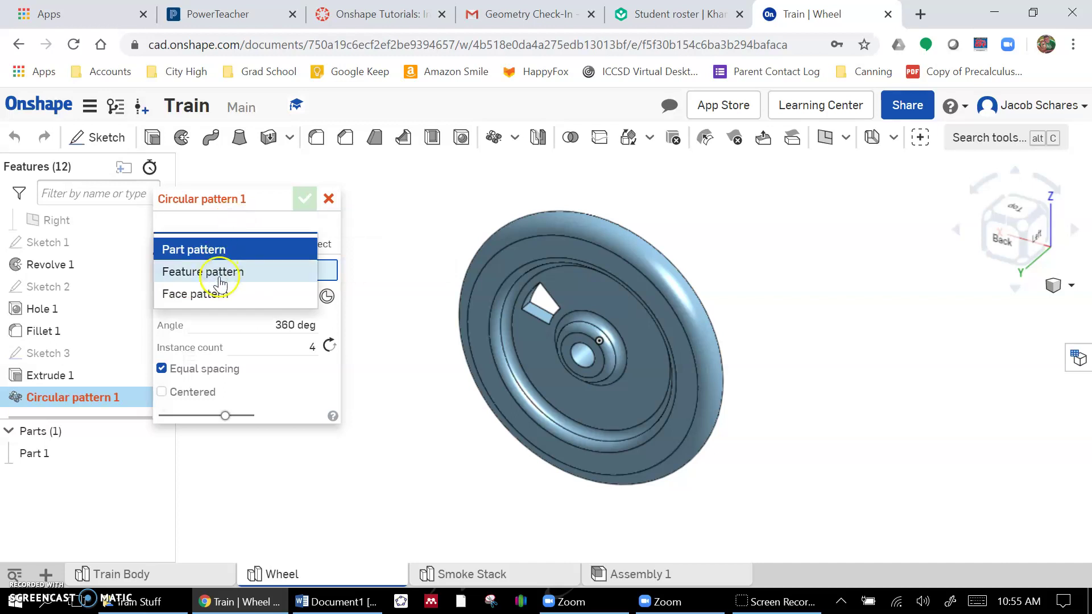
click(232, 248)
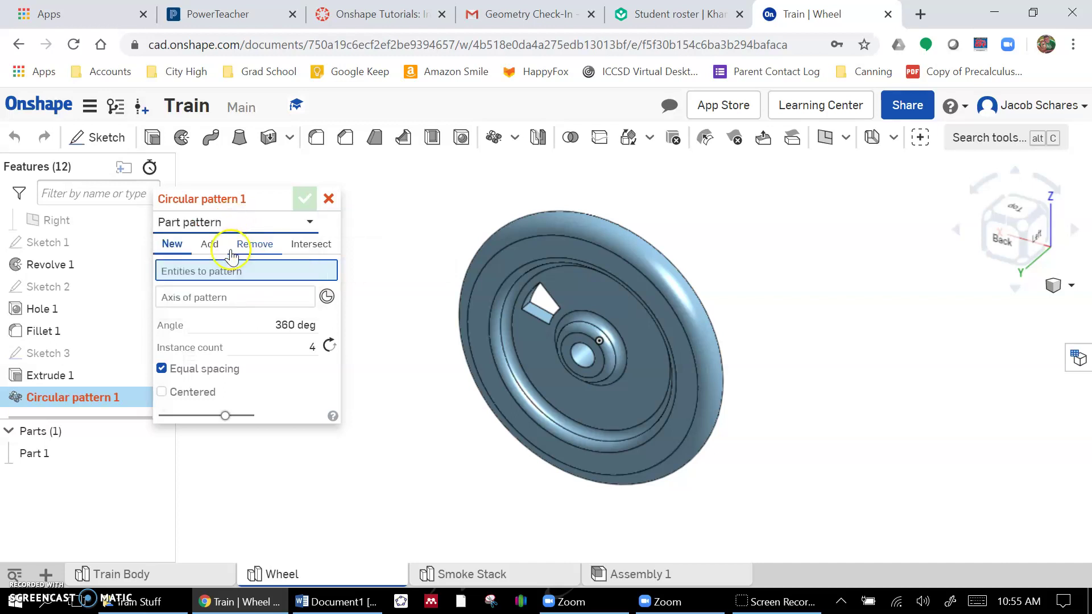
click(545, 316)
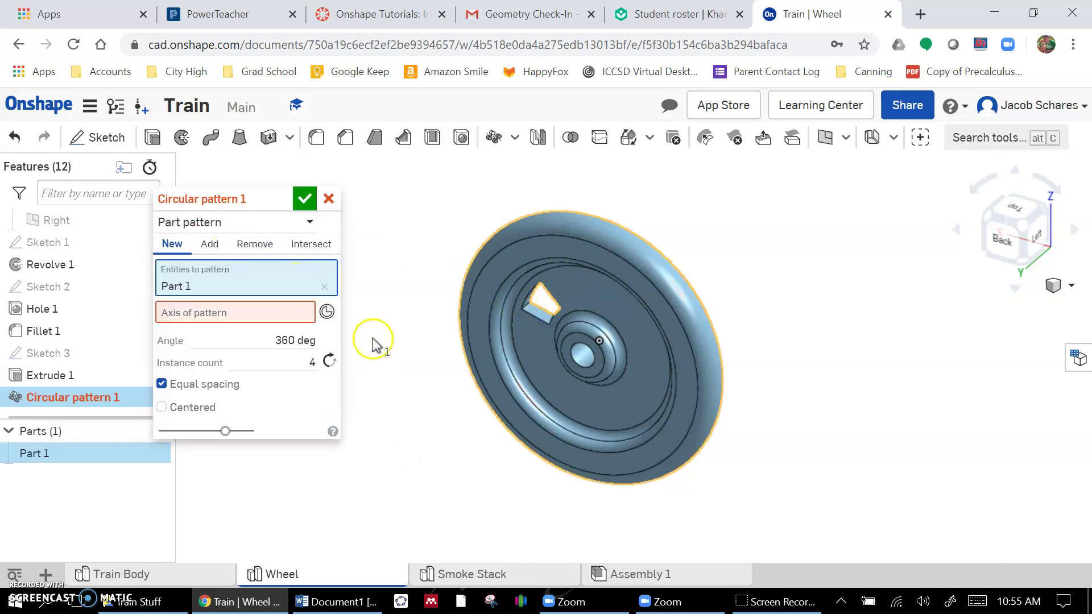
click(211, 222)
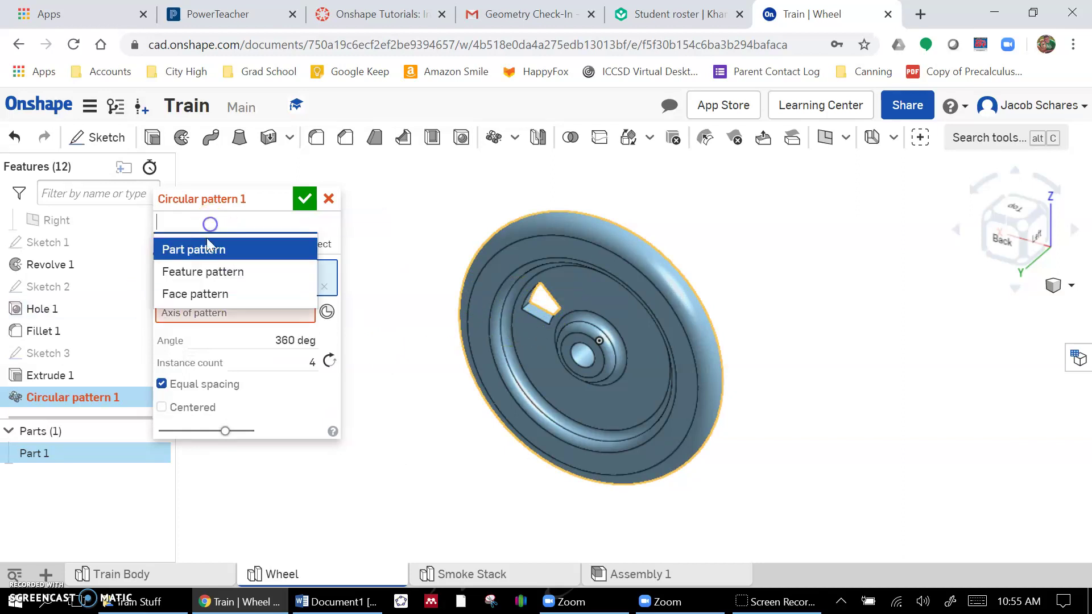
click(212, 273)
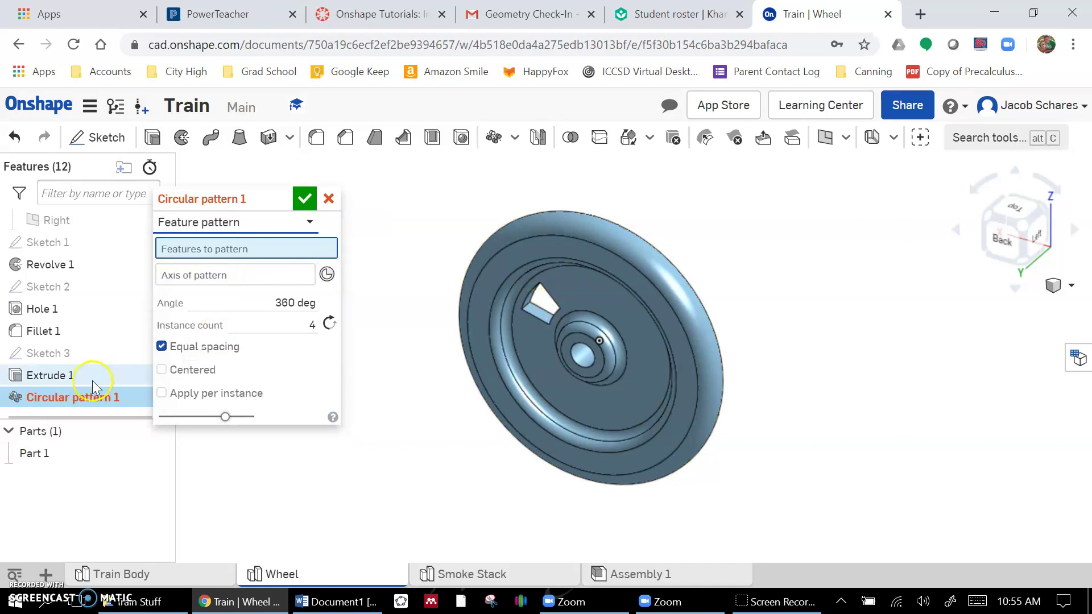
click(46, 377)
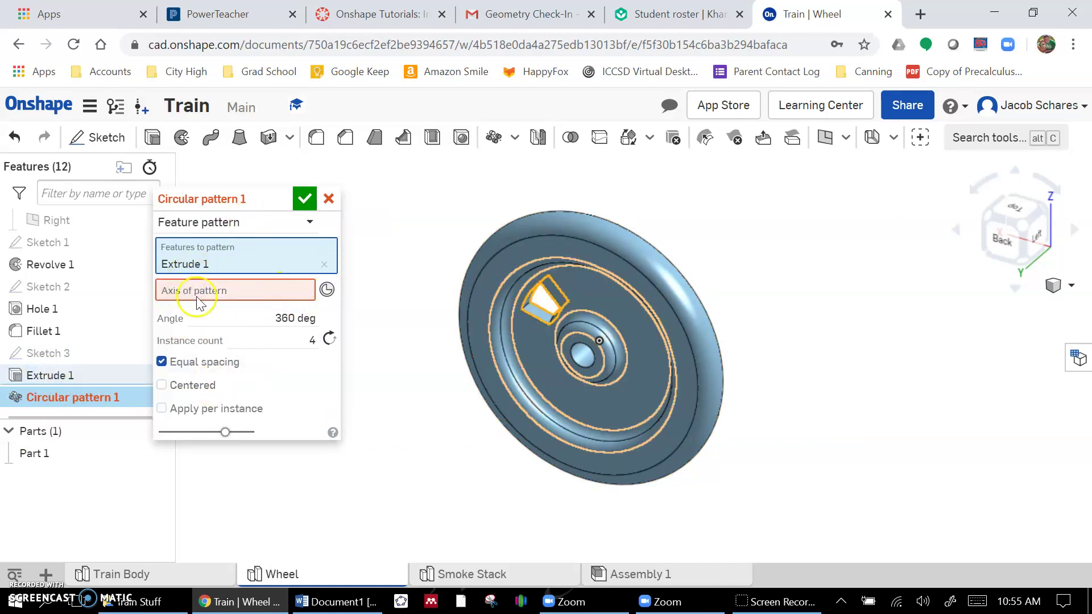
Step: Clear Part 1 from the part pattern's entities and return the circular pattern to Feature pattern
click(178, 222)
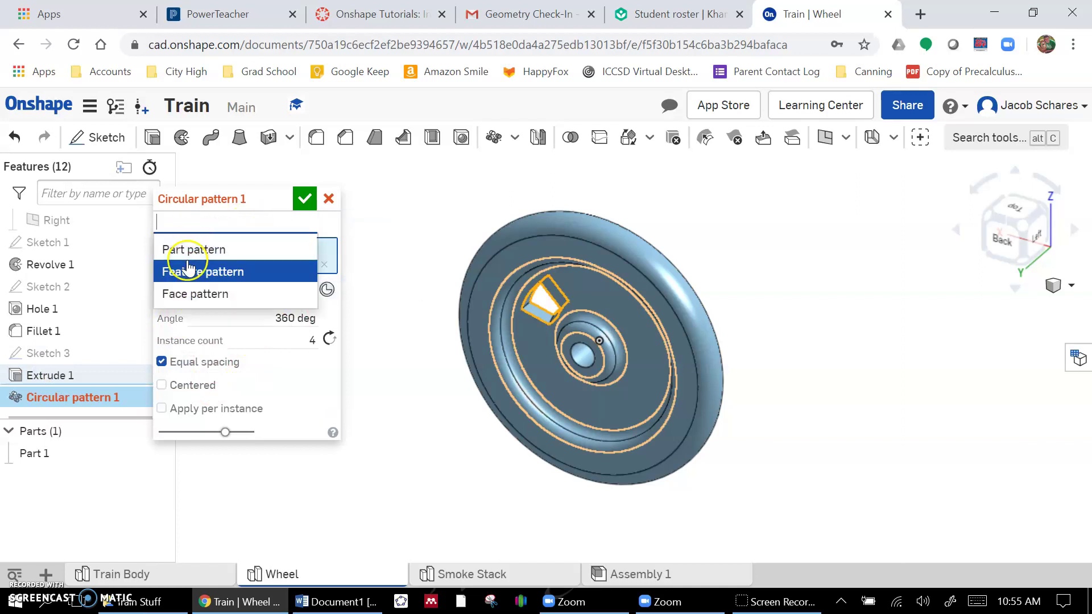
click(191, 250)
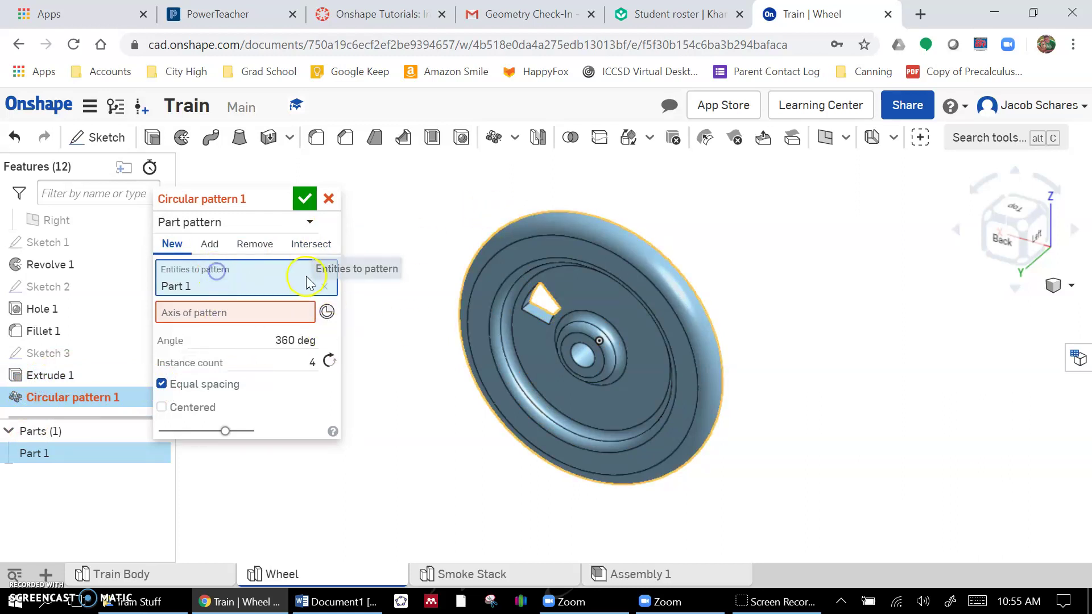
click(324, 286)
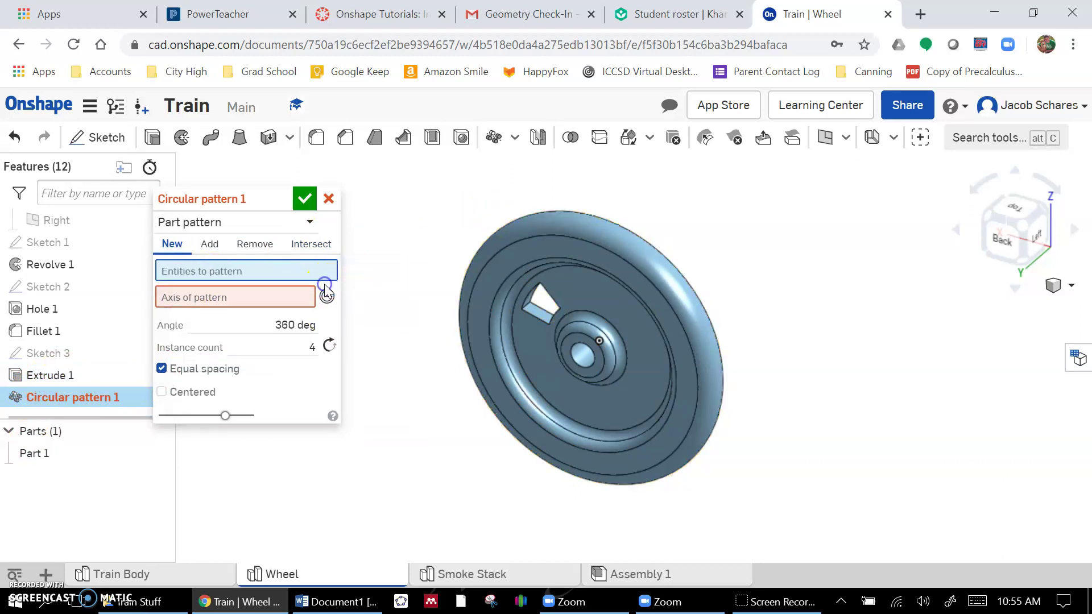
click(201, 221)
click(195, 270)
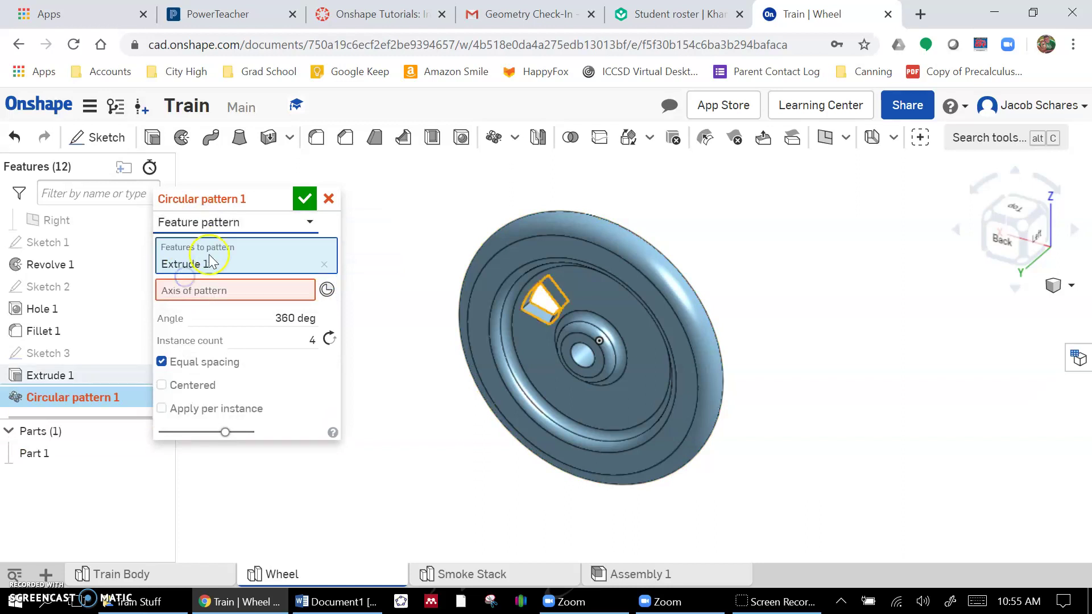
Step: Pattern Extrude 1 around the face of Hole 1 with an instance count of 6 over 360 degrees
click(51, 378)
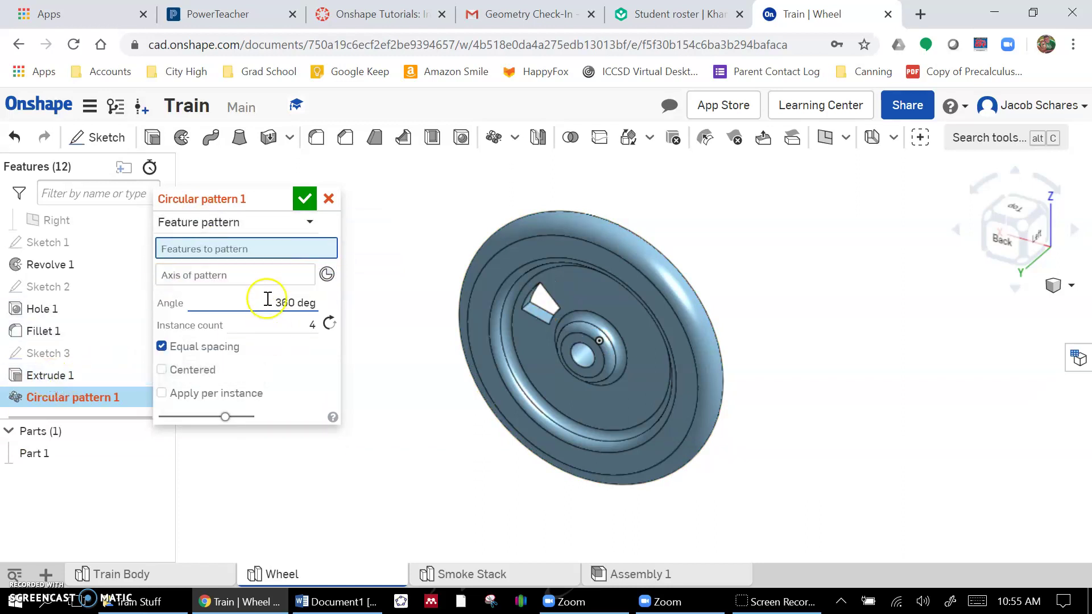
click(223, 277)
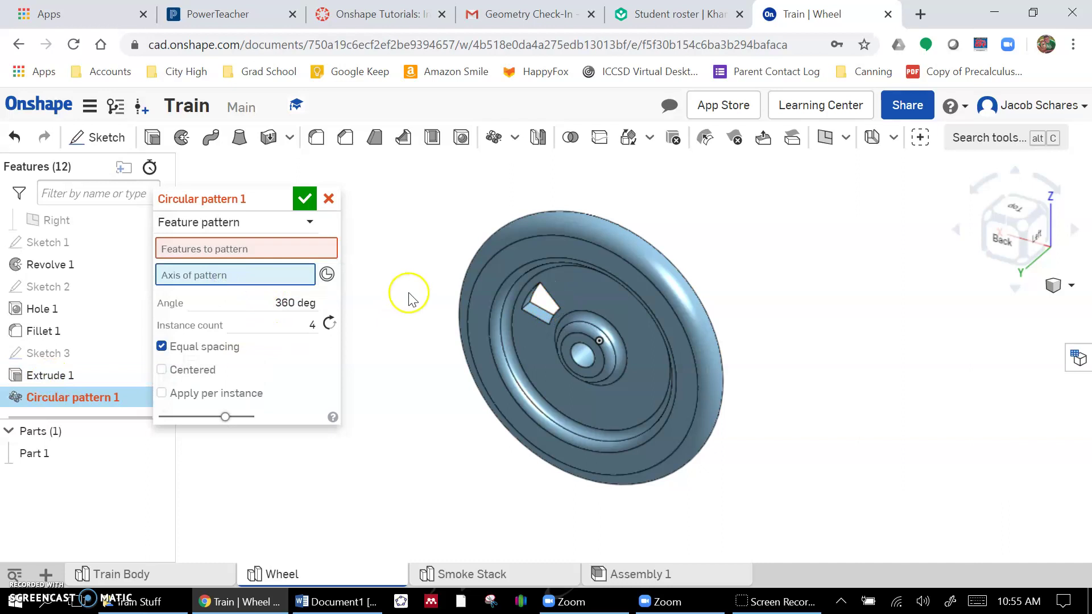
click(225, 255)
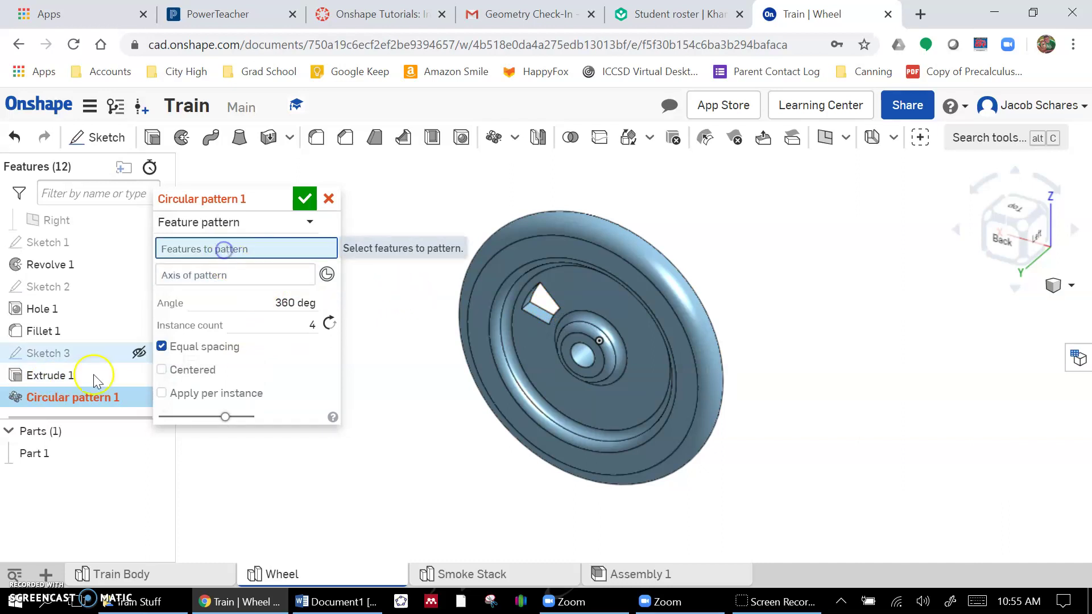
click(55, 376)
click(197, 293)
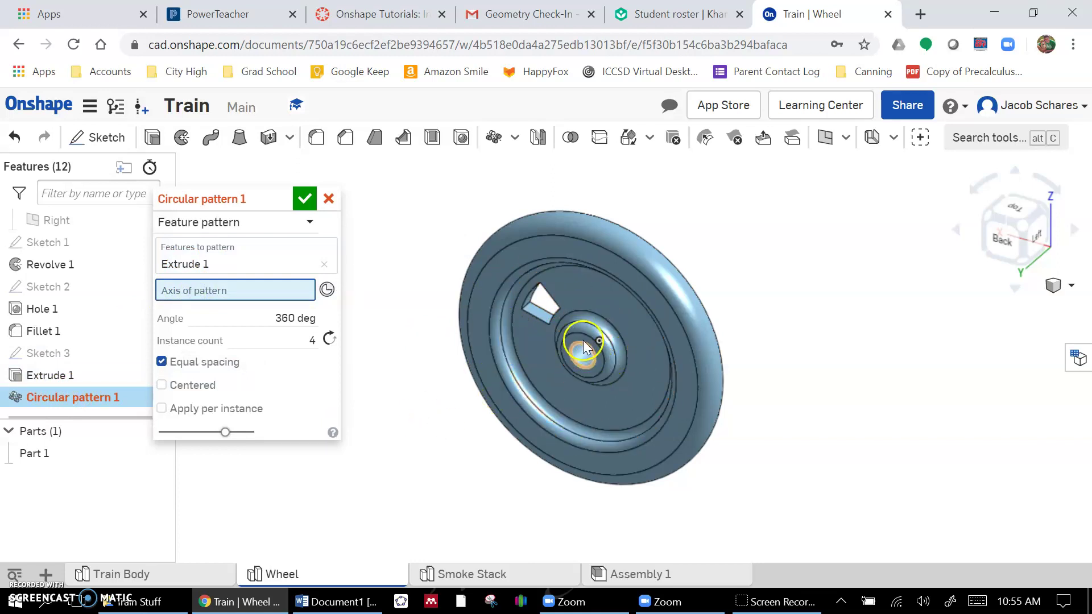
scroll(572, 367, down, 4)
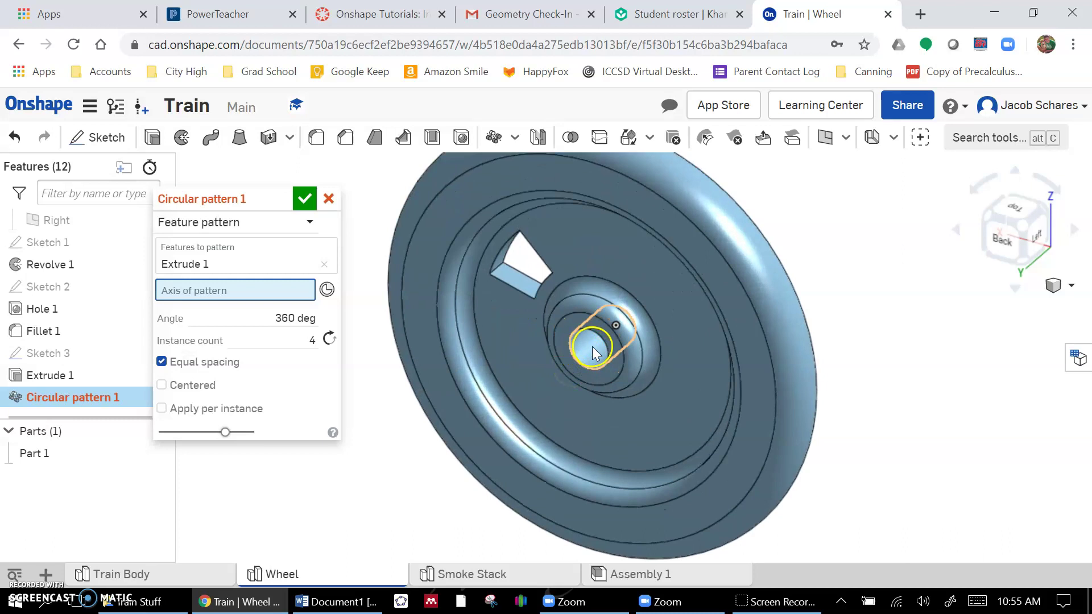
click(591, 347)
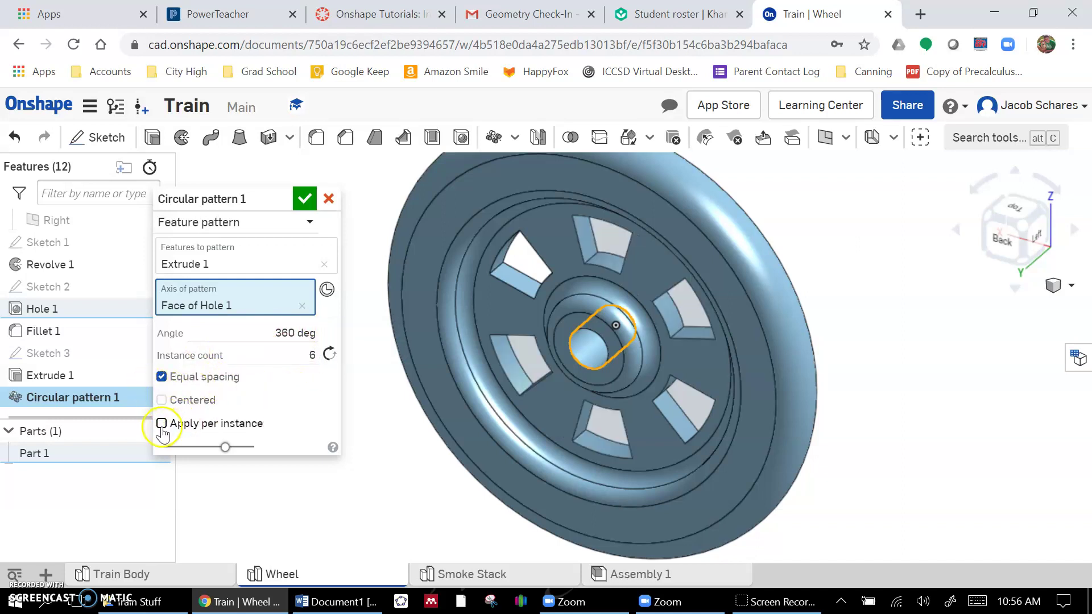
Step: Complete the wheel's circular pattern with Equal spacing enabled and Apply per instance disabled
click(162, 377)
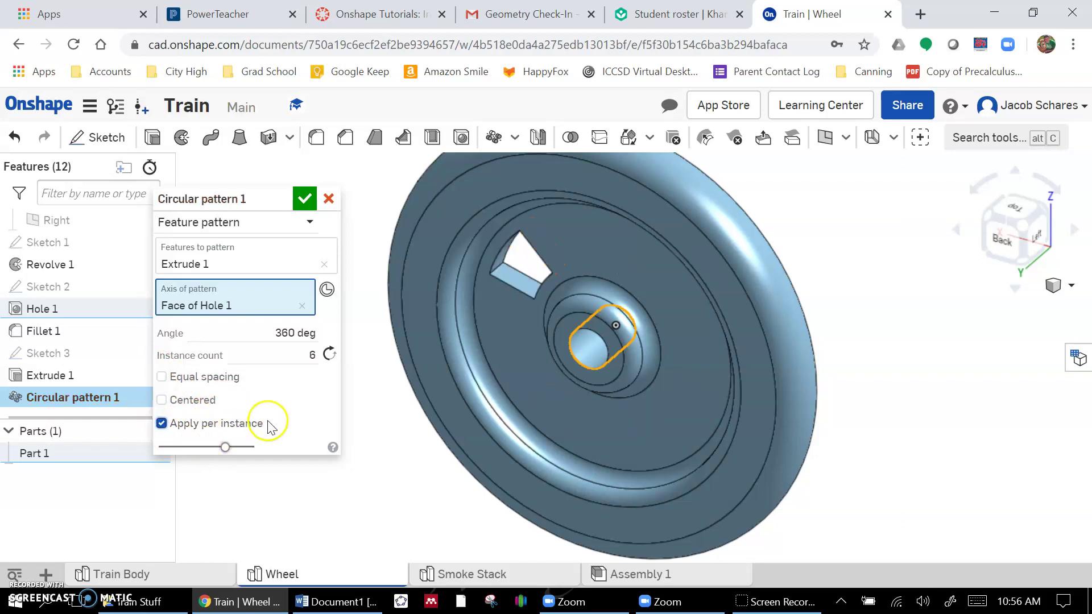
click(162, 423)
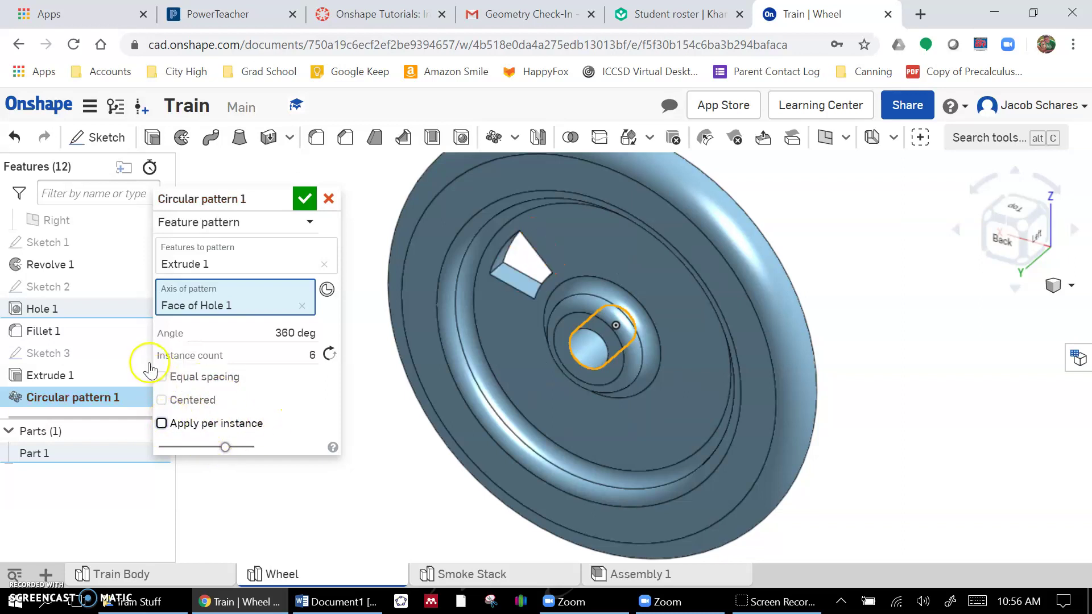
click(163, 377)
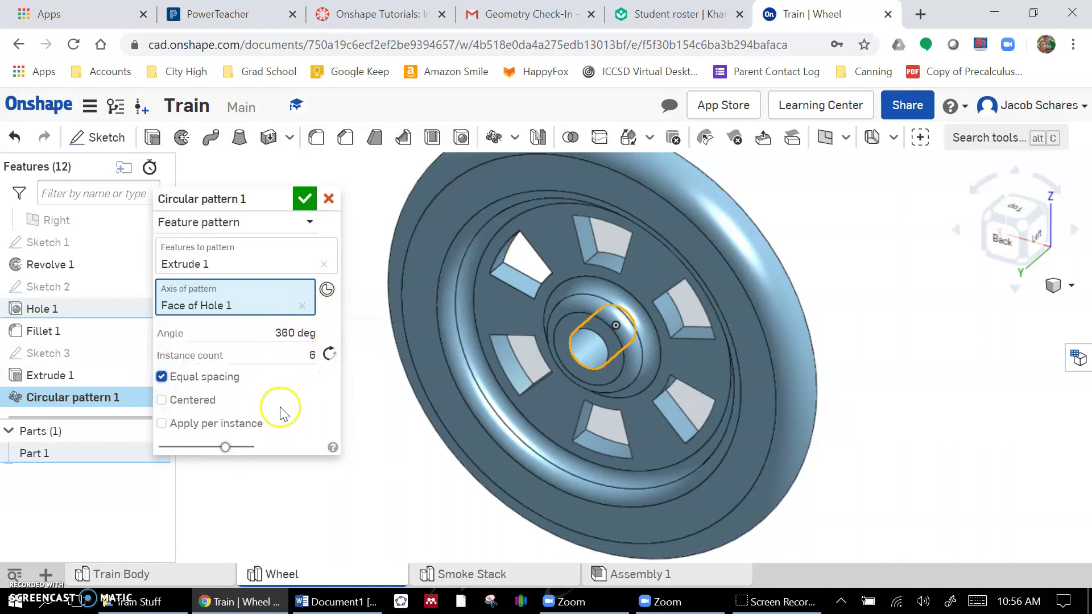
click(306, 199)
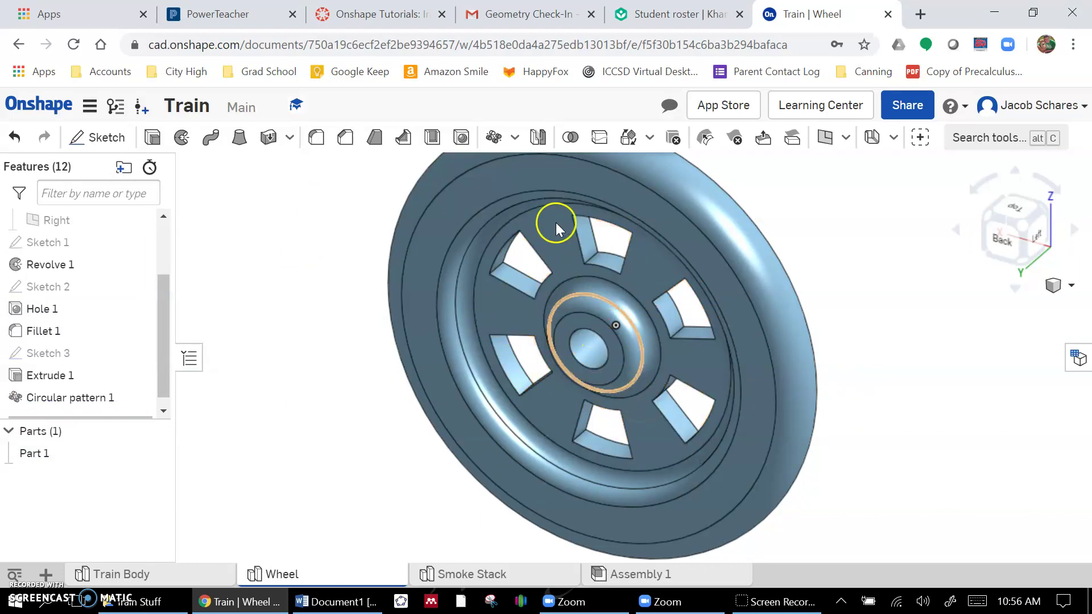
click(515, 141)
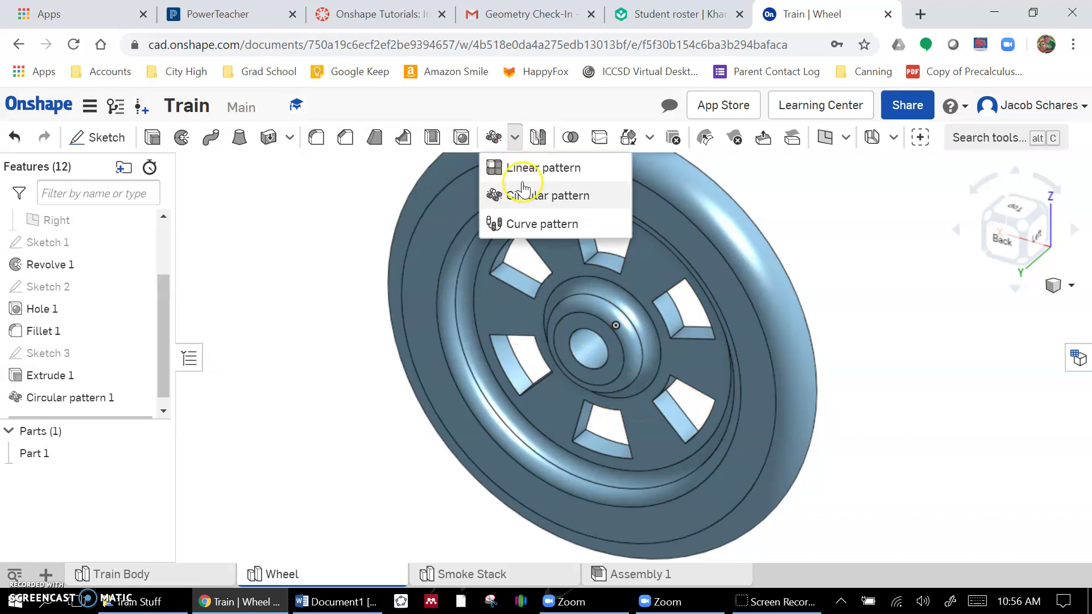
click(519, 167)
click(233, 223)
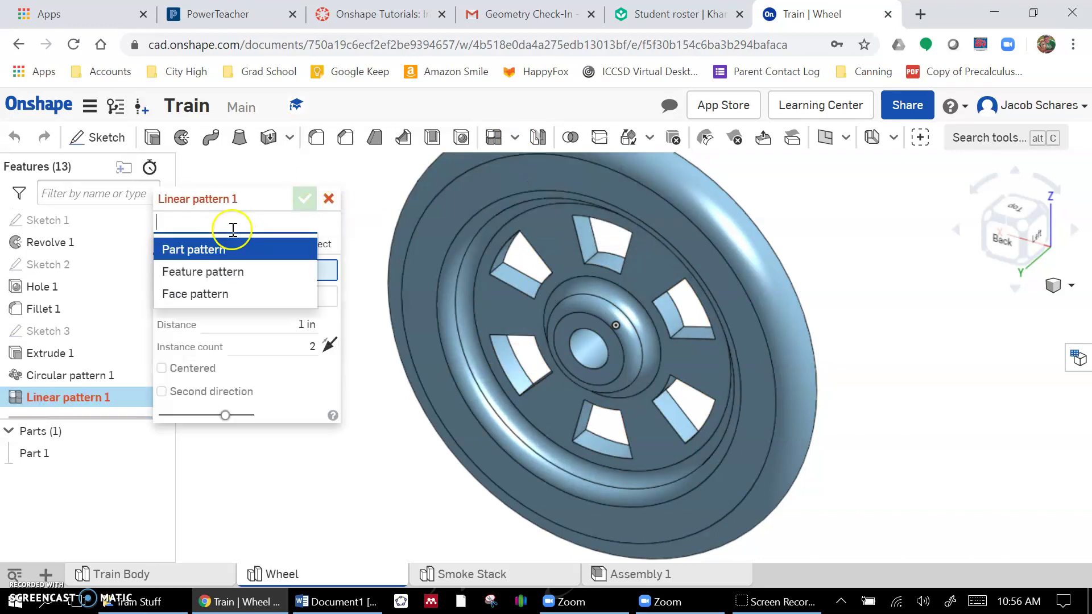
click(209, 272)
click(198, 223)
click(195, 248)
click(322, 197)
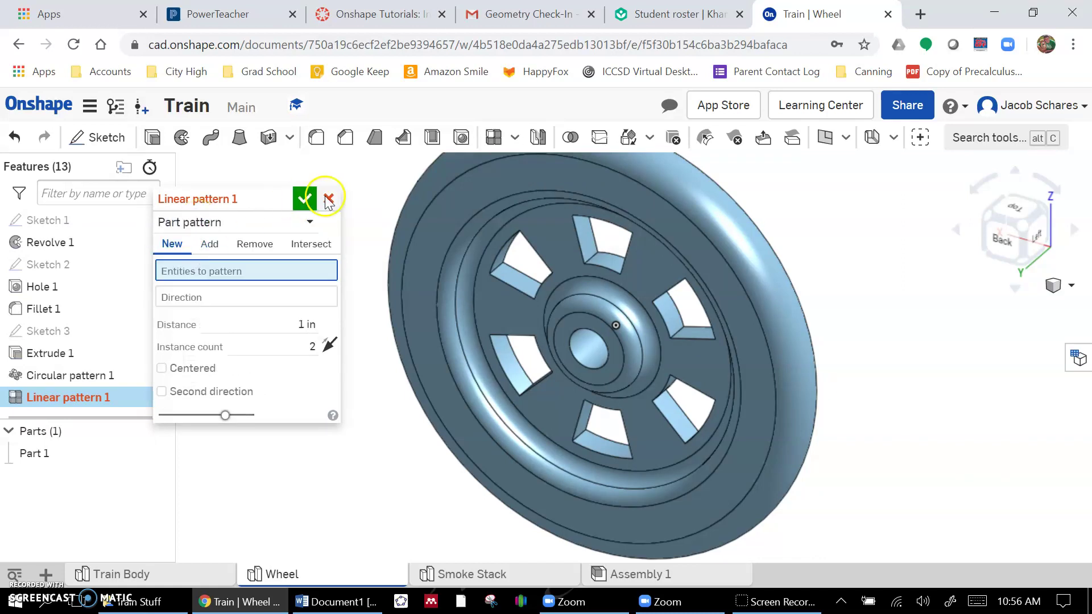
click(327, 197)
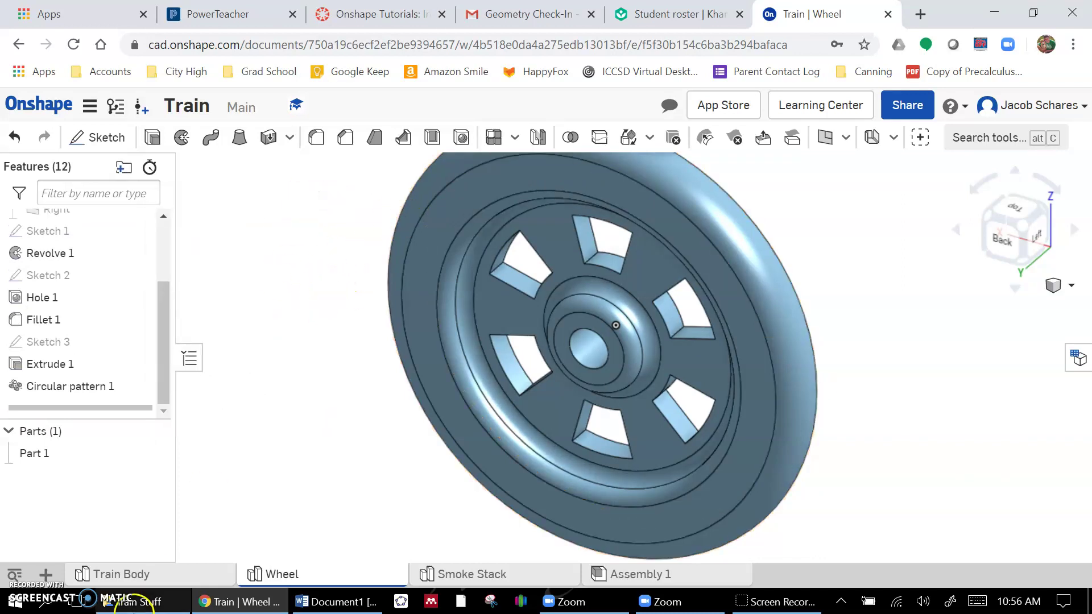